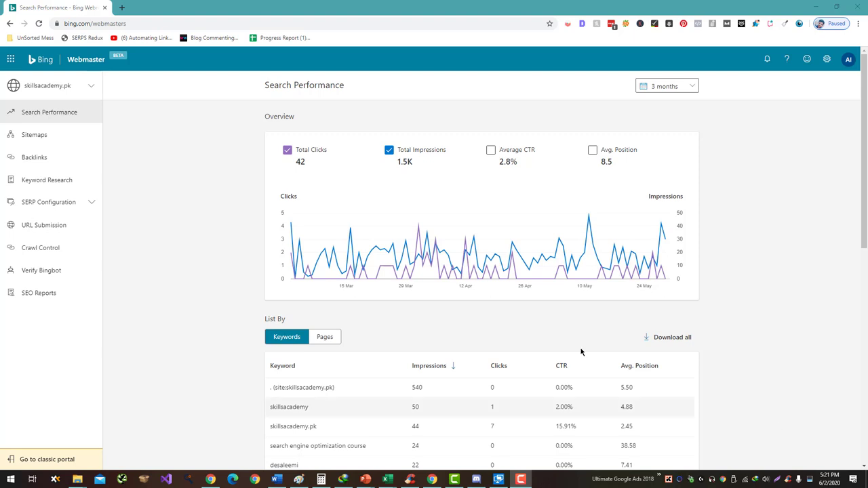
Compare the 3-month and 6-month search performance ranges, leaving the date range set to 6 months
click(663, 86)
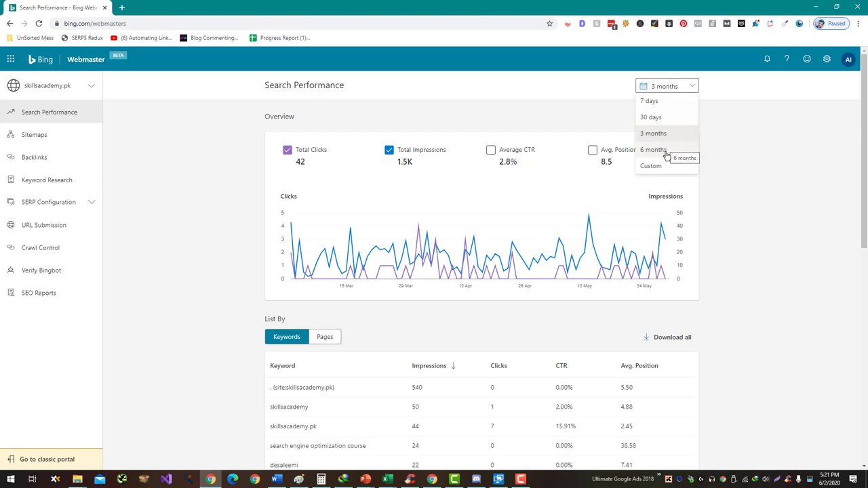
click(652, 150)
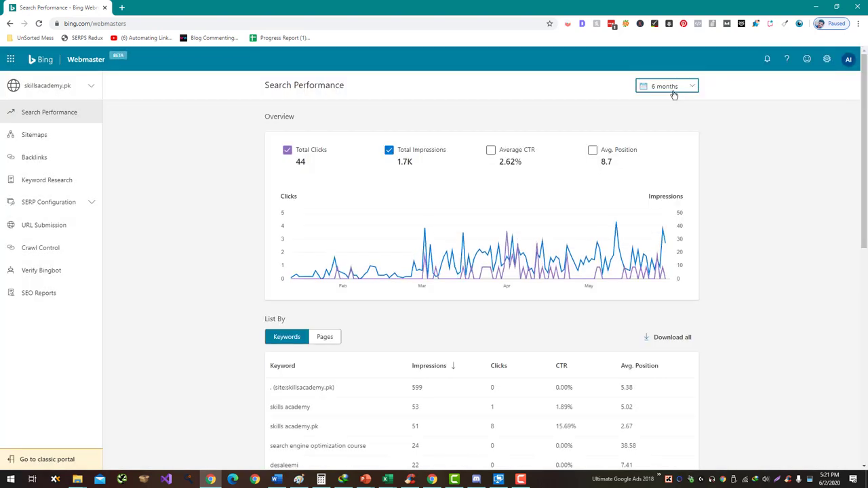
click(673, 90)
click(672, 132)
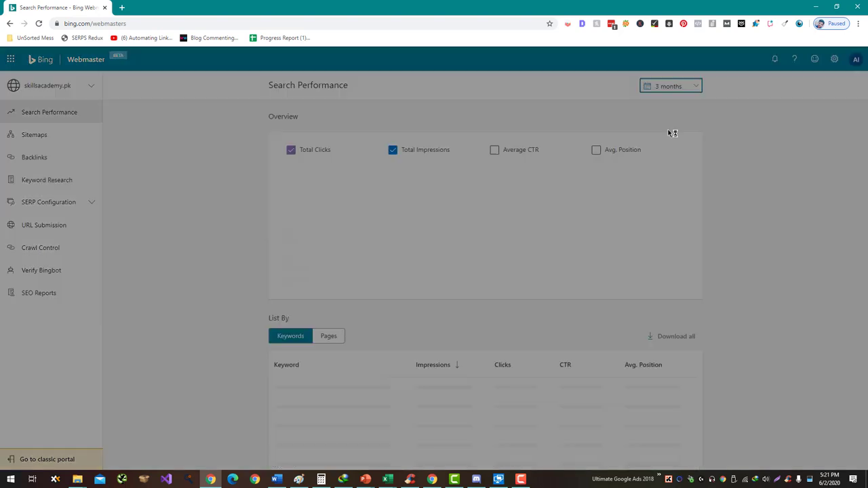
click(671, 89)
click(668, 150)
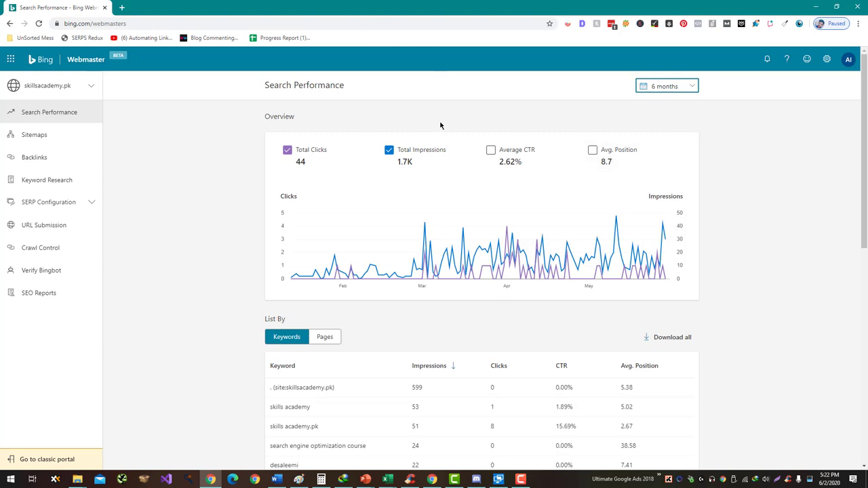
Look through the keyword performance table and switch the list to show results by pages
scroll(442, 129, down, 2)
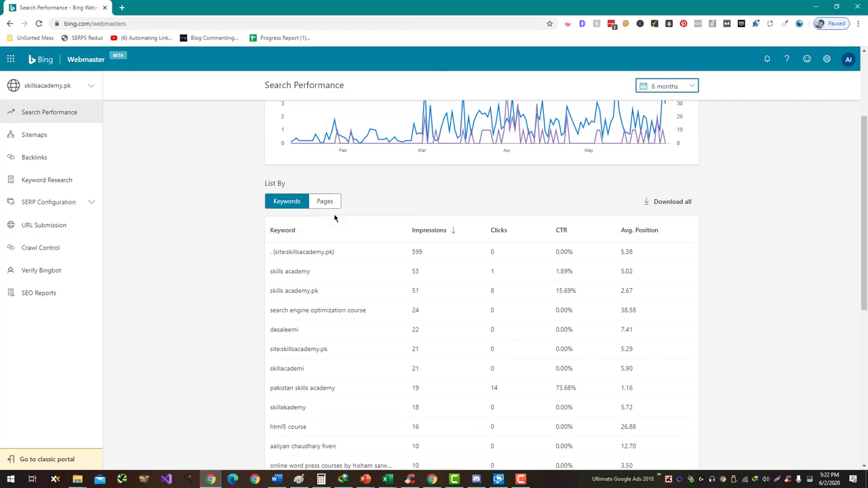
scroll(333, 217, down, 1)
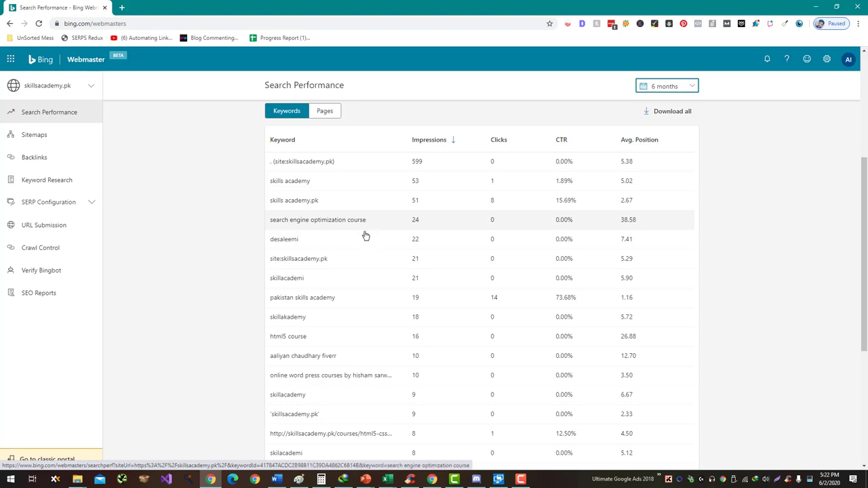
scroll(357, 244, down, 1)
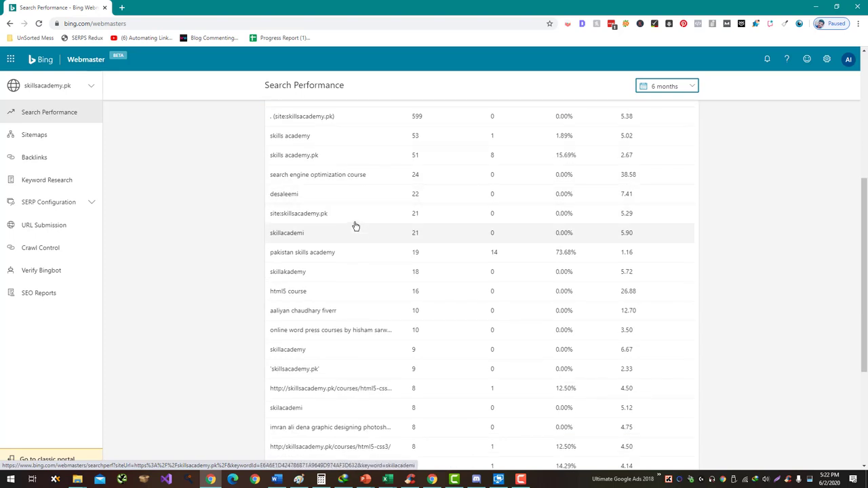
scroll(360, 285, down, 3)
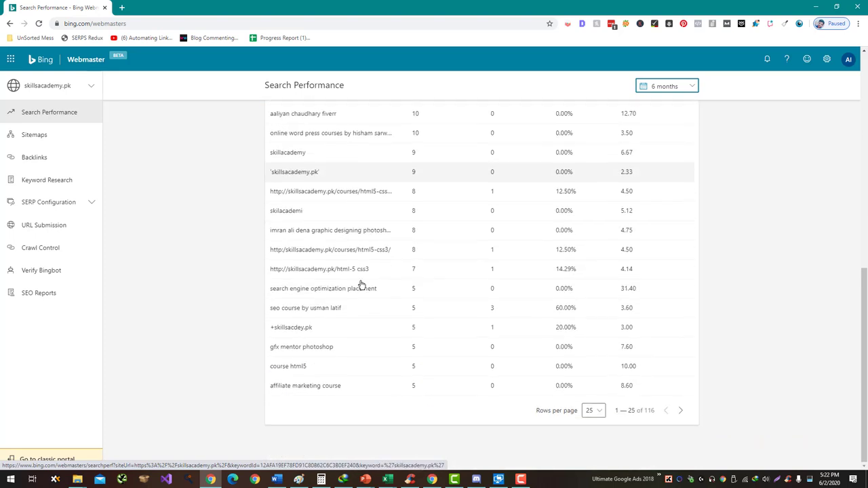
scroll(359, 284, up, 5)
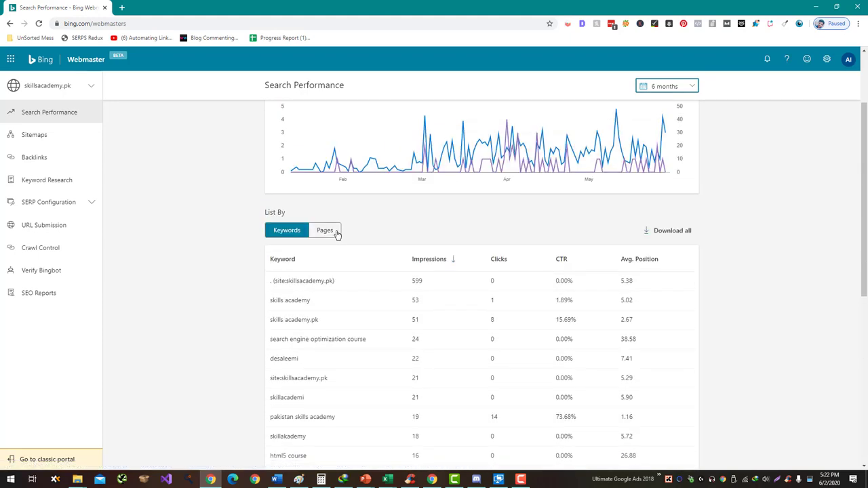
click(337, 234)
Look through the pages table and sort it by clicks in descending order
scroll(340, 238, down, 2)
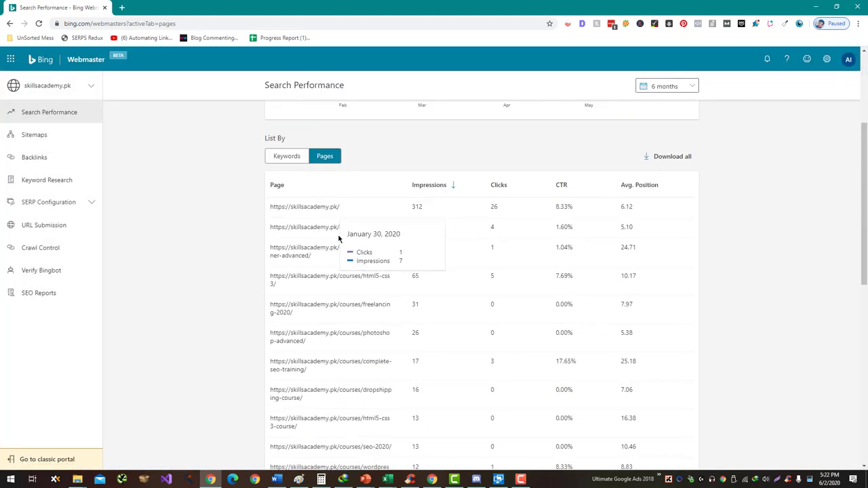
scroll(353, 224, down, 1)
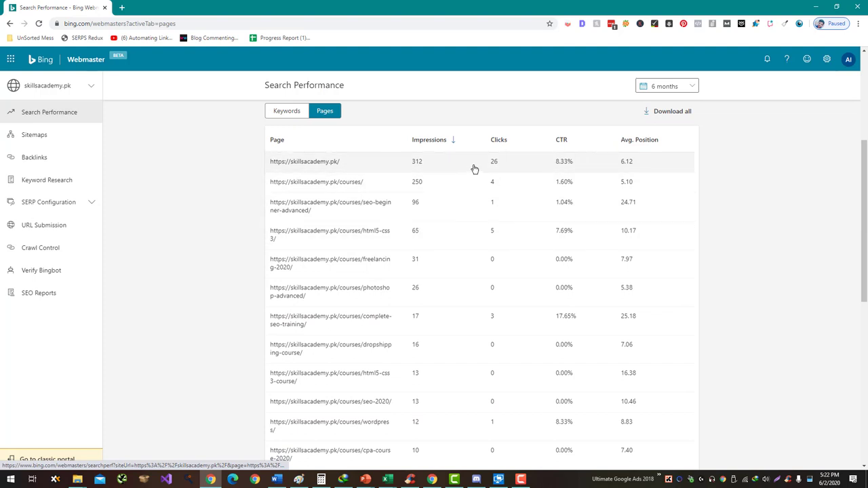
scroll(491, 290, down, 4)
scroll(491, 289, up, 5)
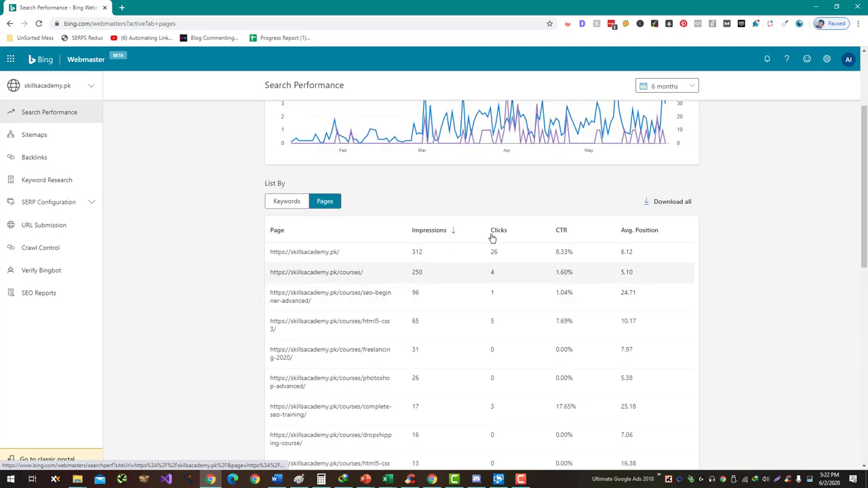
click(497, 234)
click(500, 237)
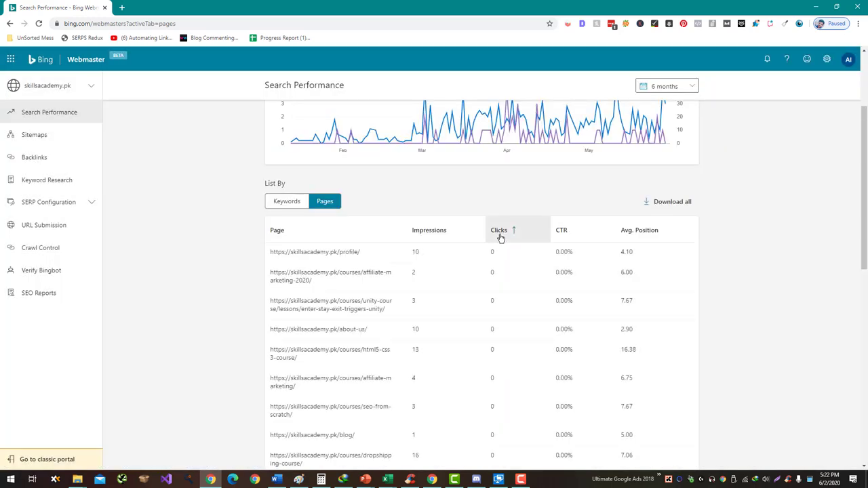
scroll(501, 248, down, 2)
scroll(502, 254, down, 5)
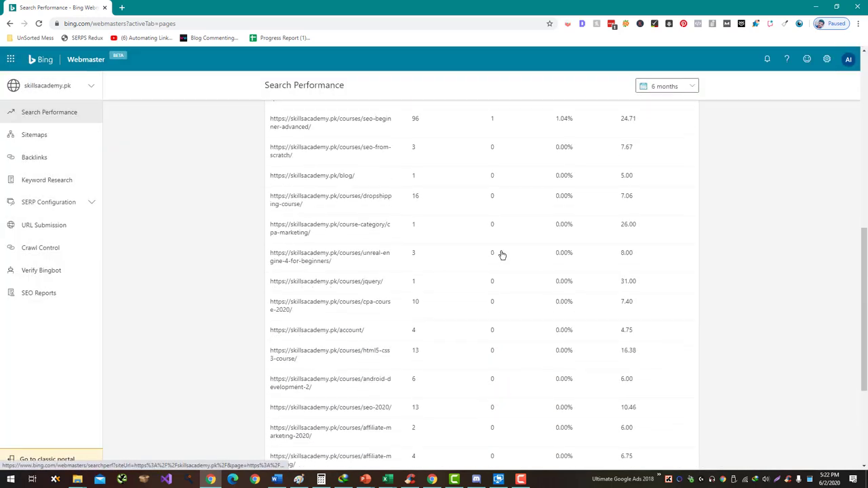
scroll(502, 254, up, 5)
scroll(502, 254, up, 1)
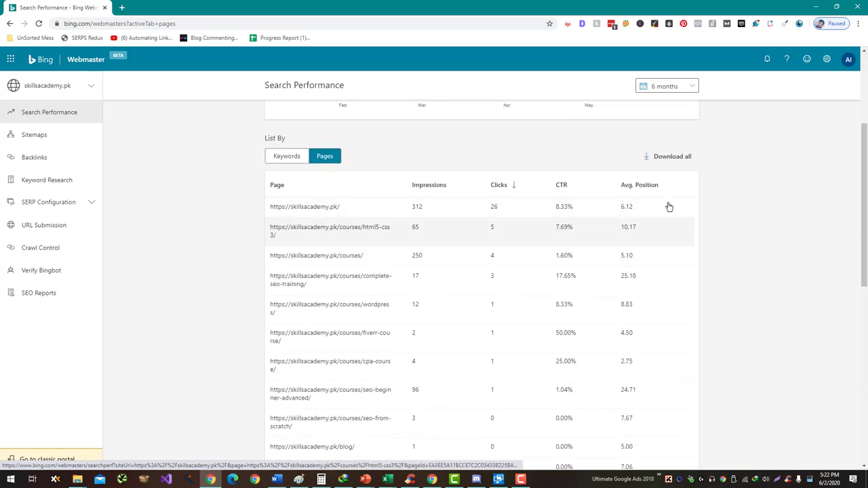
Download the complete pages performance report, whitelisting the site in the popup blocker
click(666, 158)
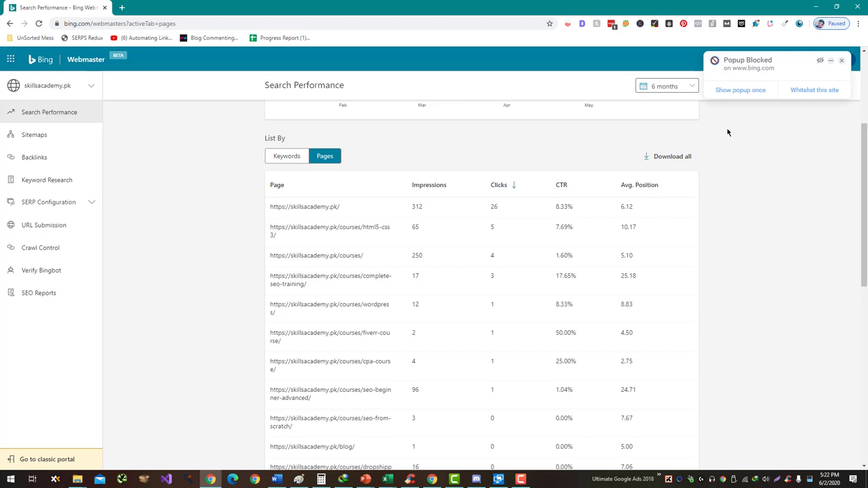
click(782, 95)
click(212, 8)
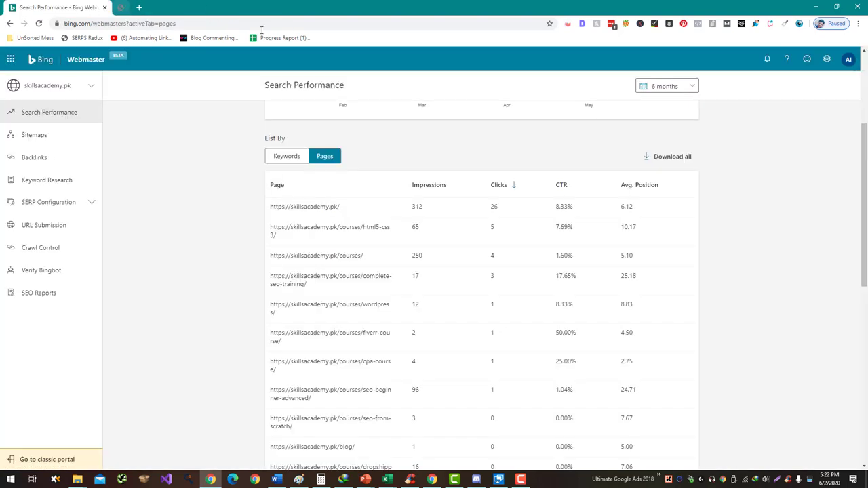
click(675, 157)
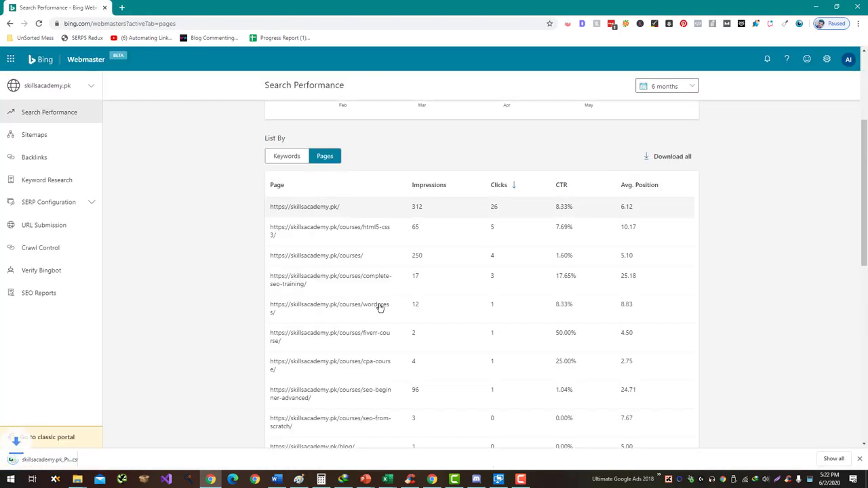
Open the downloaded page traffic CSV in Excel and widen column A to fit the full page URLs
click(56, 459)
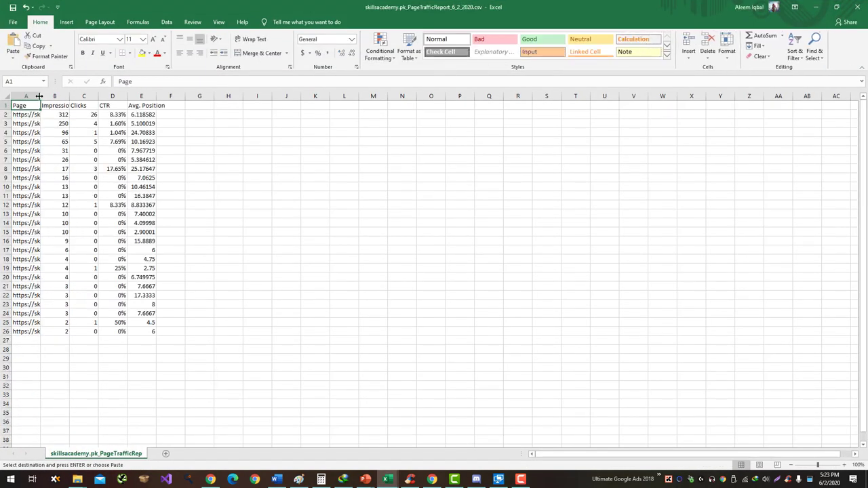
drag(40, 96, 256, 126)
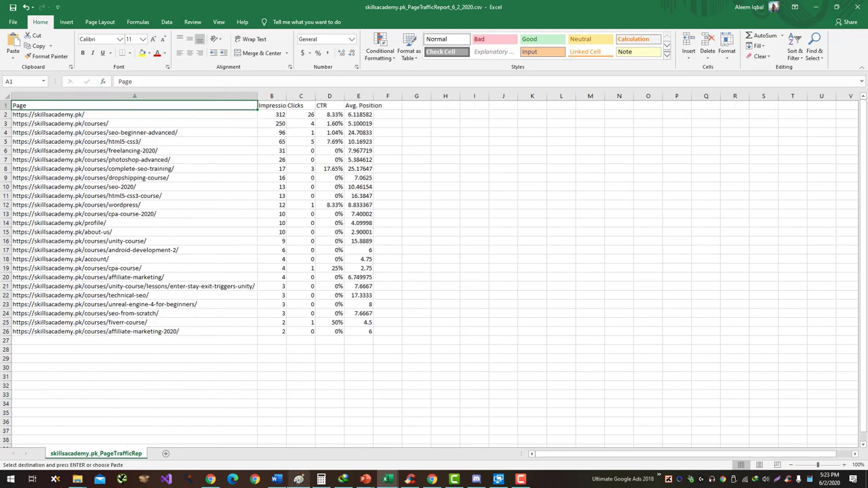
Switch back to Bing Webmaster Tools in Chrome and open the Sitemaps report for skillsacademy.pk
click(210, 479)
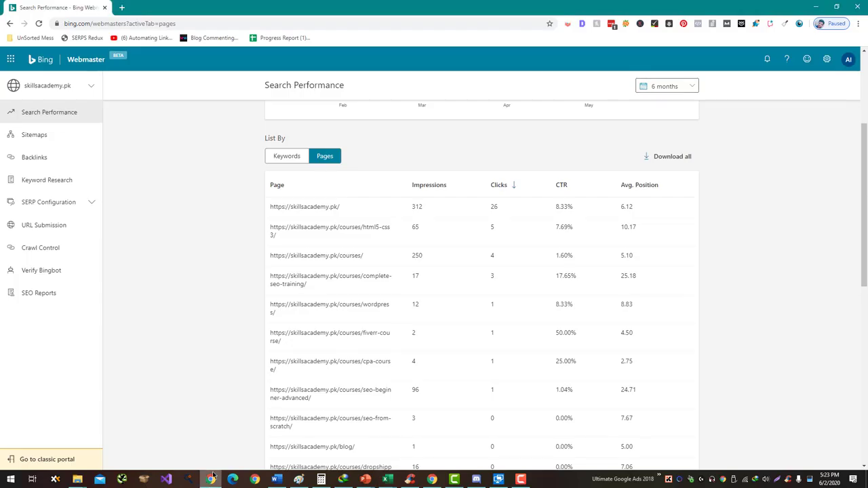
scroll(397, 339, up, 3)
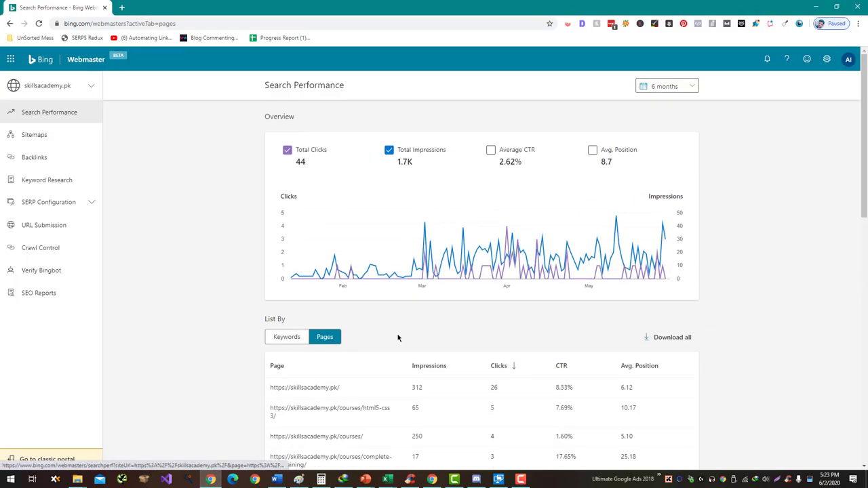
click(72, 136)
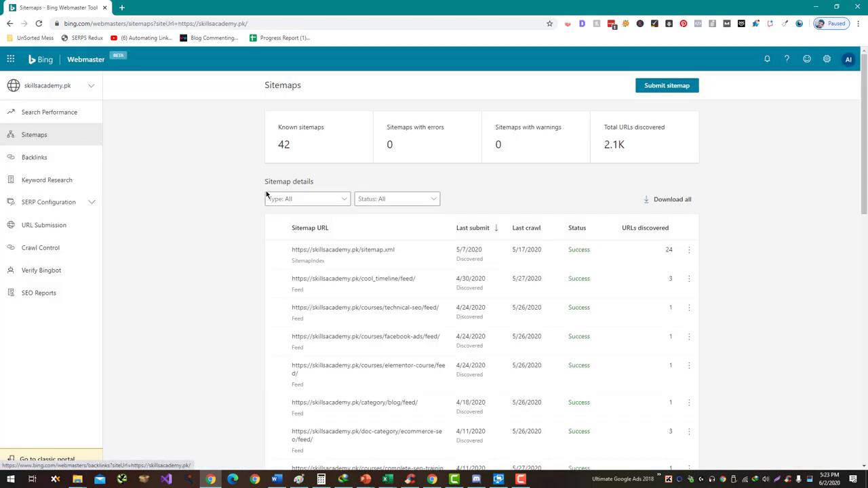
Examine the sitemap summary for errors, warnings and discovered URLs, and the listed sitemaps' submission dates, crawl dates and statuses
scroll(319, 203, down, 1)
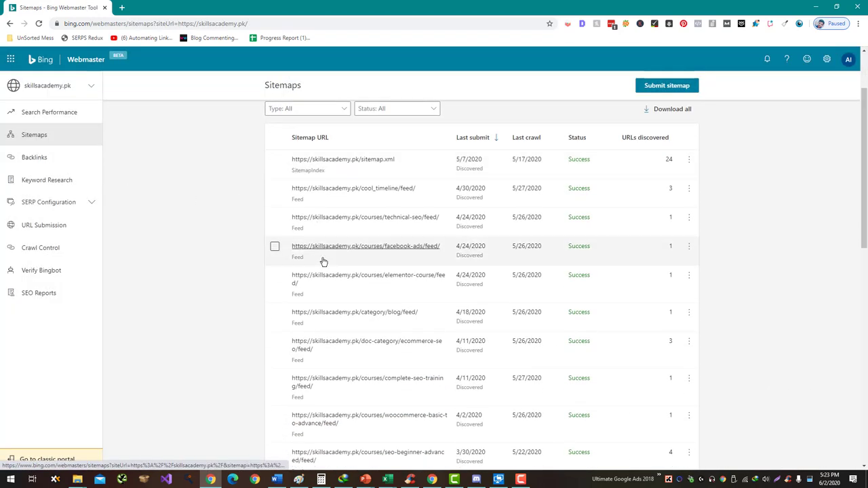
scroll(324, 262, down, 8)
scroll(324, 262, up, 10)
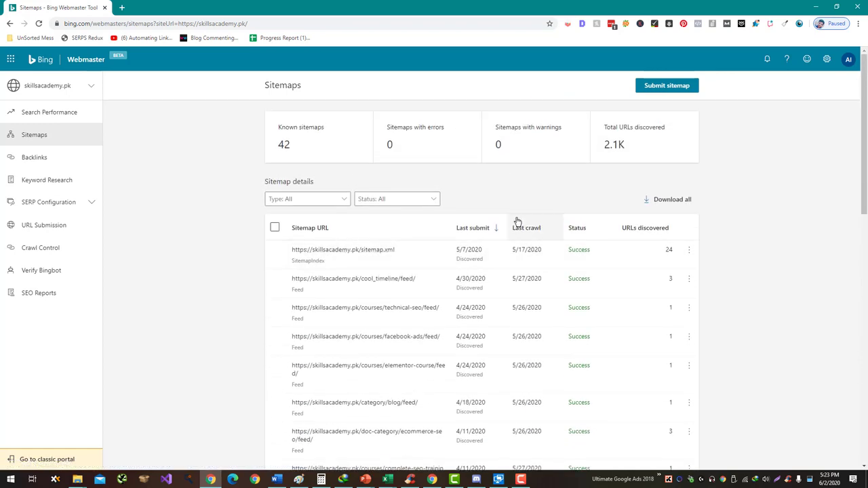
scroll(475, 213, down, 1)
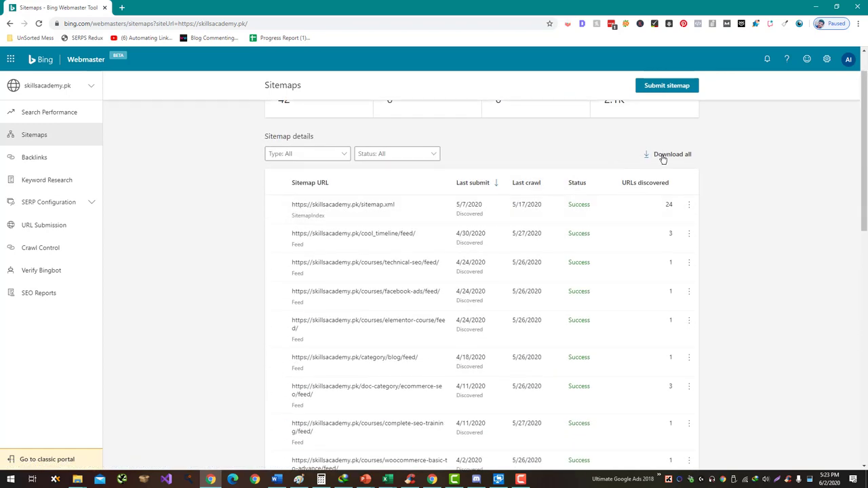
scroll(683, 156, up, 1)
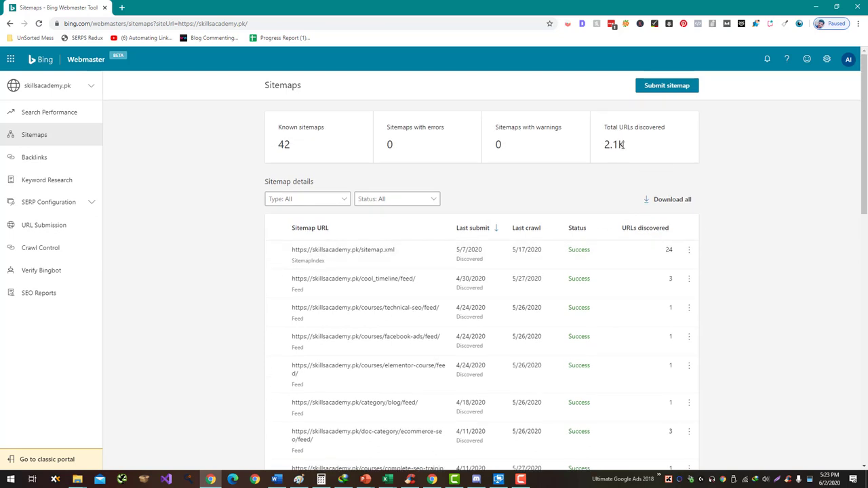
drag(622, 144, 593, 151)
mouse_move(505, 145)
mouse_down()
mouse_move(477, 147)
mouse_move(491, 151)
mouse_up()
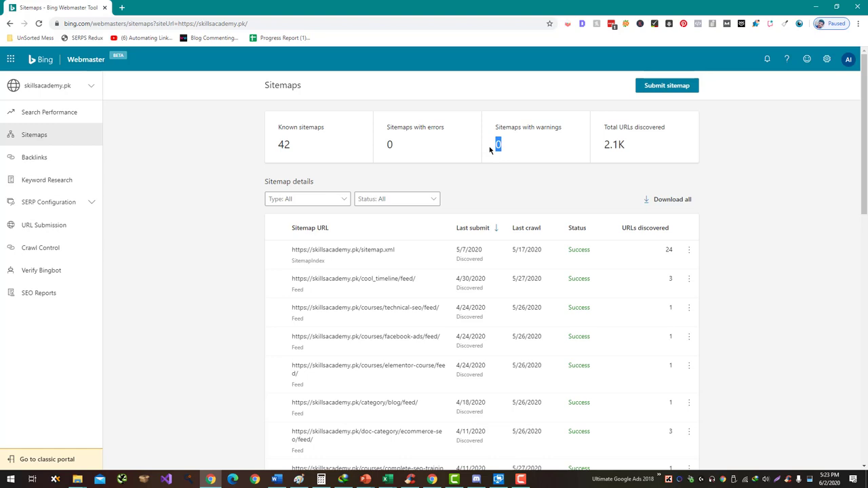
click(416, 147)
scroll(370, 184, down, 5)
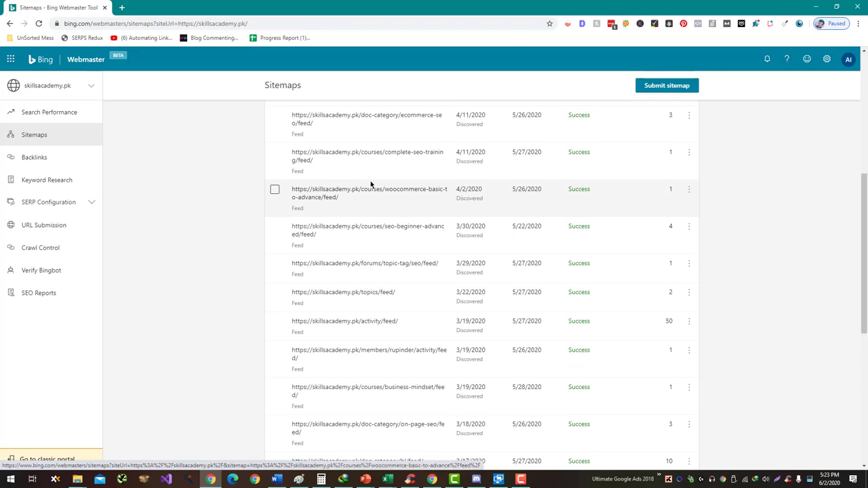
scroll(370, 184, down, 5)
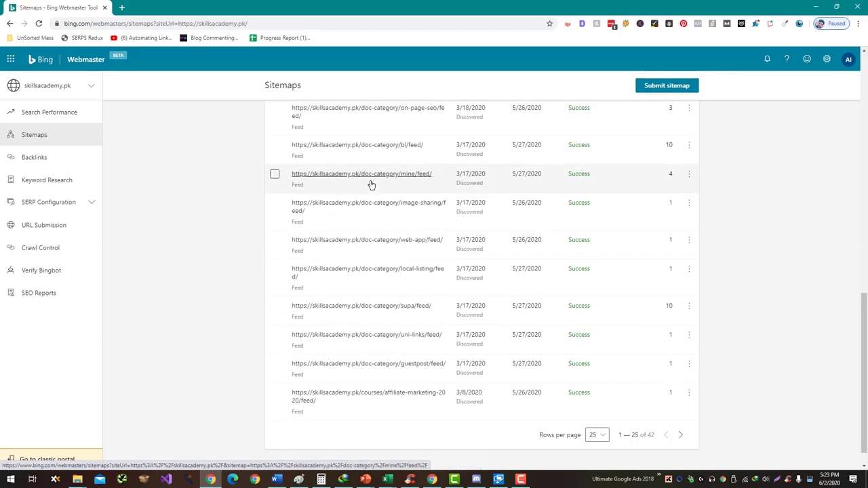
scroll(370, 184, up, 7)
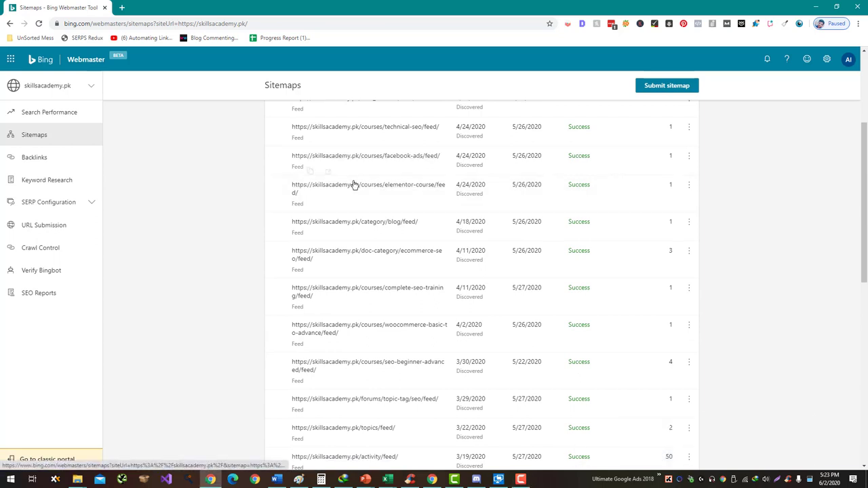
mouse_move(354, 184)
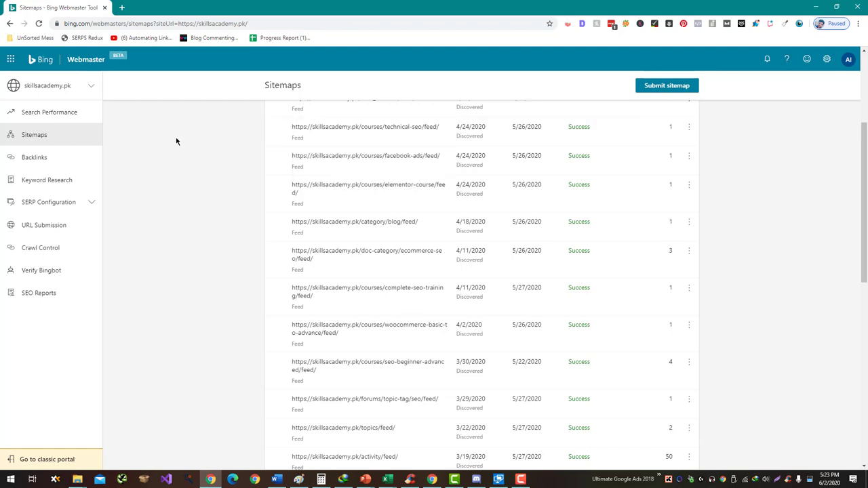
scroll(187, 194, down, 10)
scroll(187, 194, up, 10)
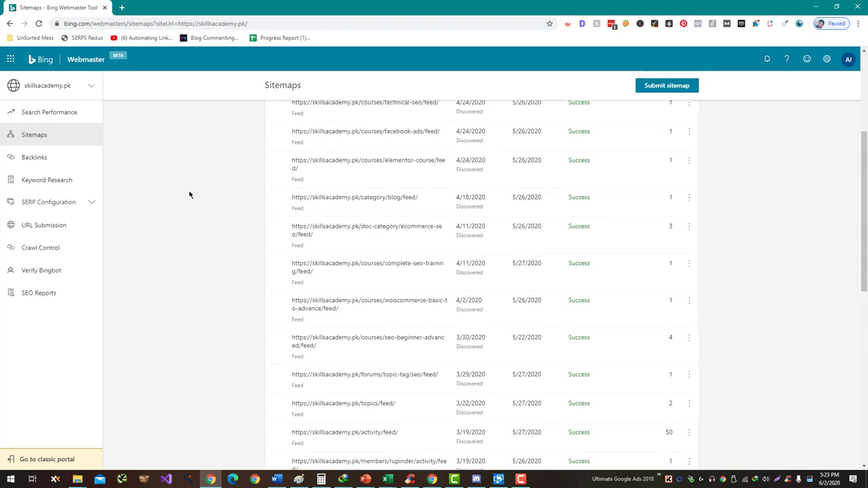
scroll(189, 195, up, 3)
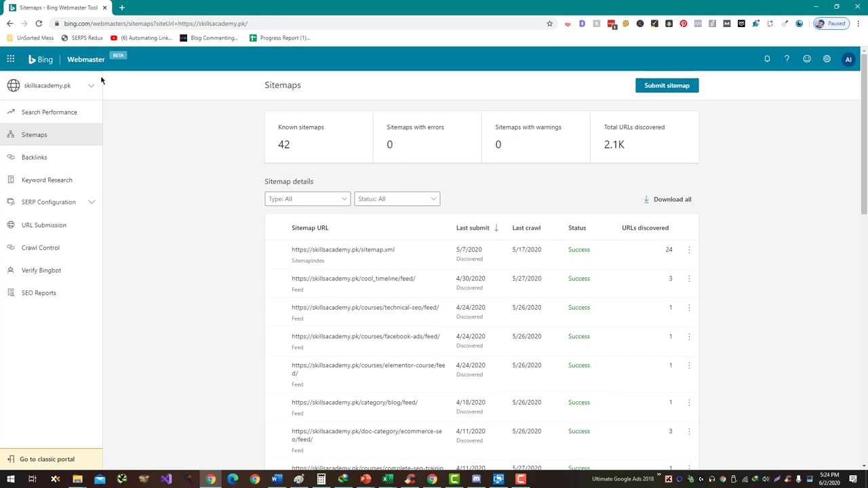
Open the Backlinks report for skillsacademy.pk to view its referring domains
click(65, 163)
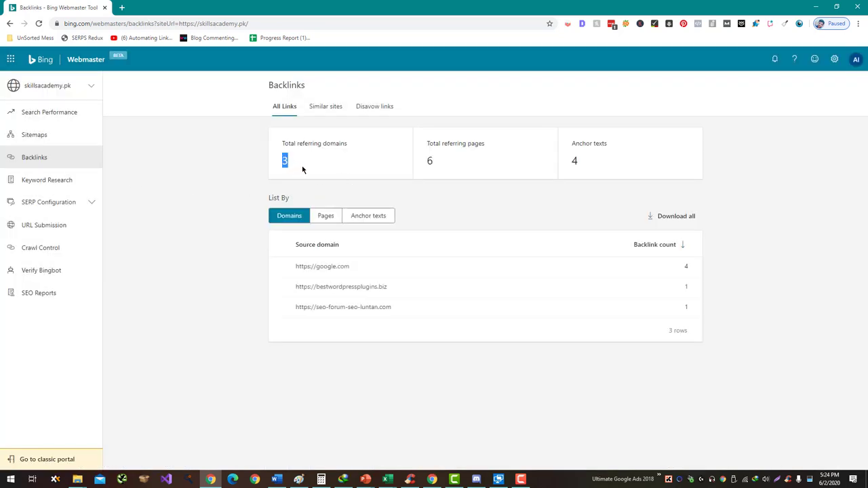
Review the backlink totals for referring pages and anchor texts, and list the backlinks by pages and by anchor texts
double_click(429, 161)
click(577, 162)
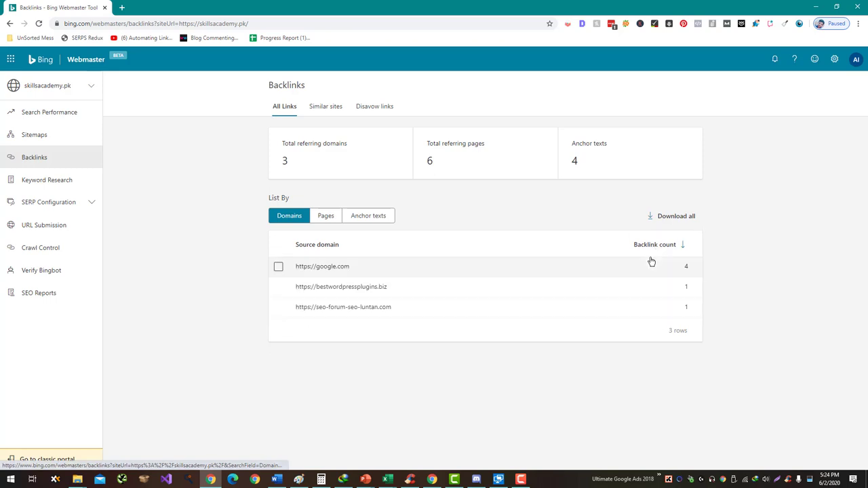
click(315, 217)
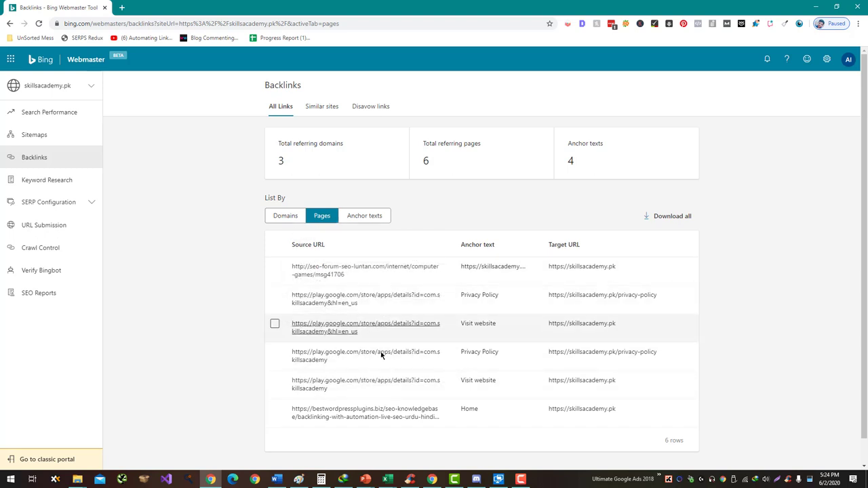
click(350, 217)
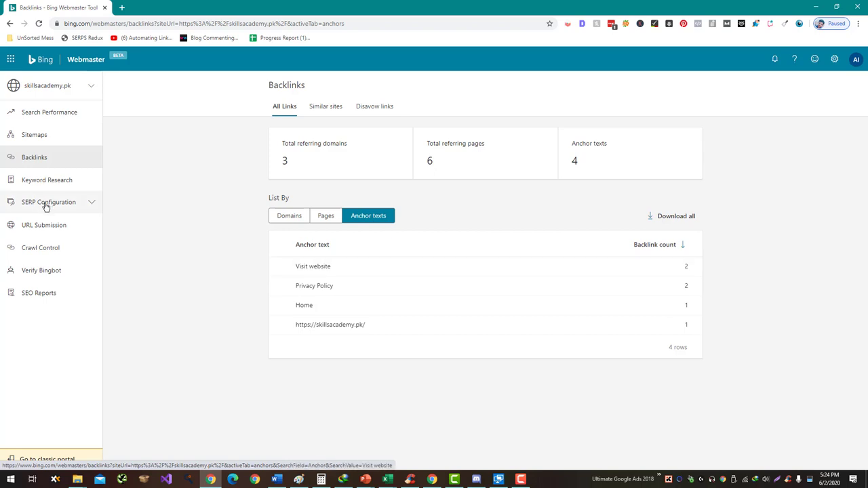
Open Keyword Research and look up the keyword "seo"
click(40, 180)
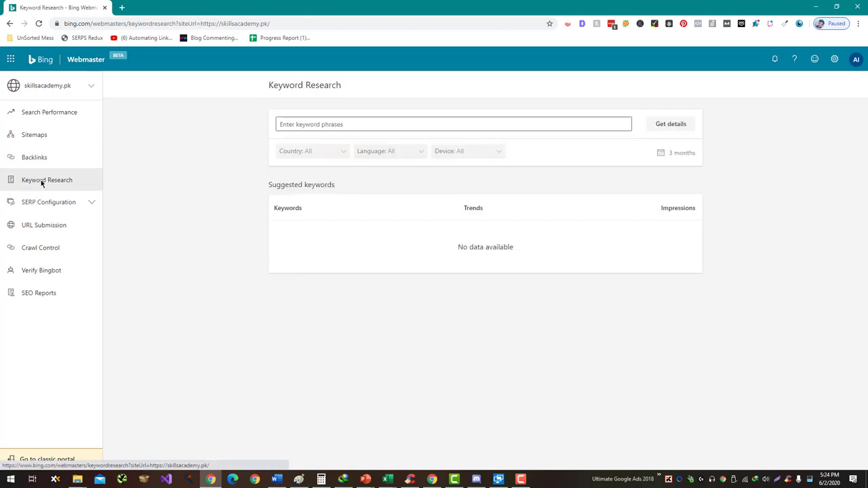
click(330, 125)
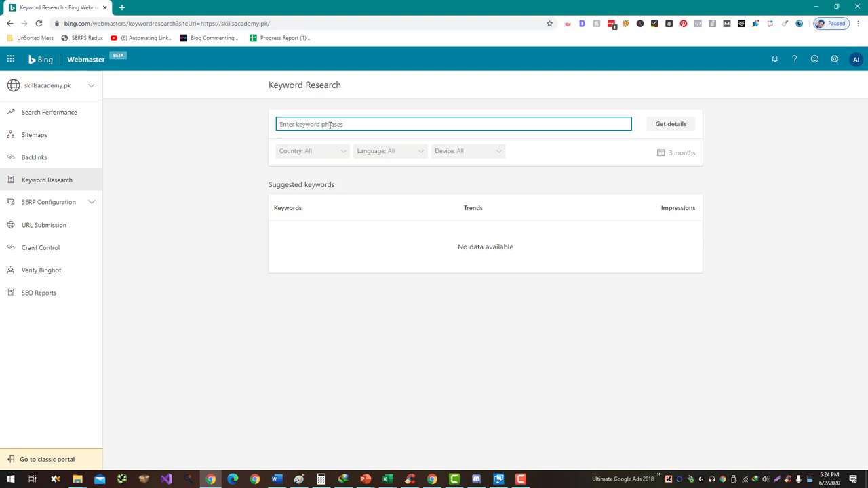
text(seo)
key(Return)
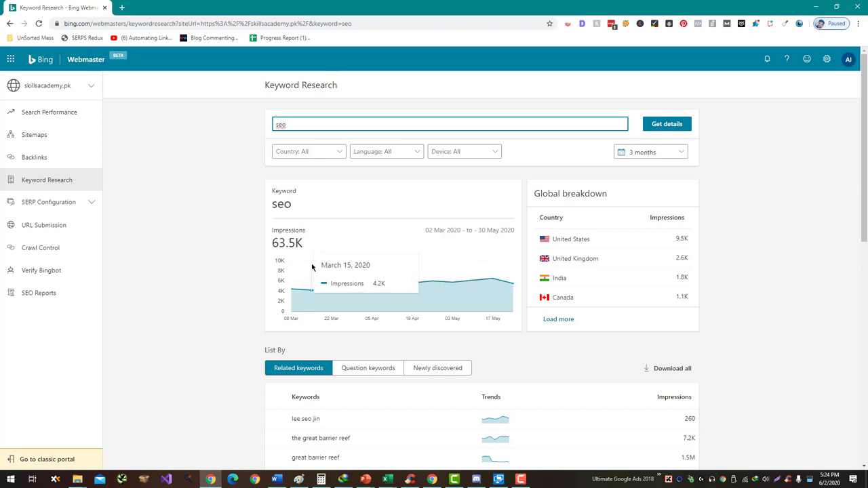
Examine the related keywords with their trends and impressions, and the top 10 URLs ranking for "seo"
scroll(313, 265, down, 2)
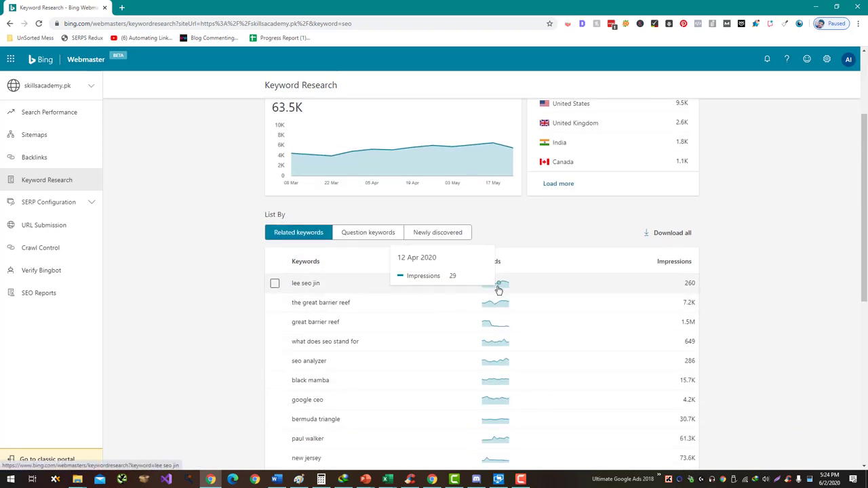
scroll(495, 310, down, 2)
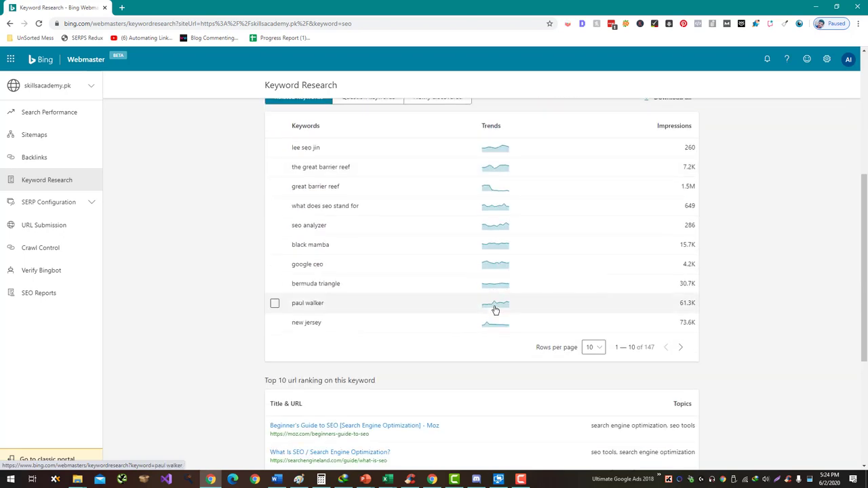
scroll(478, 217, down, 3)
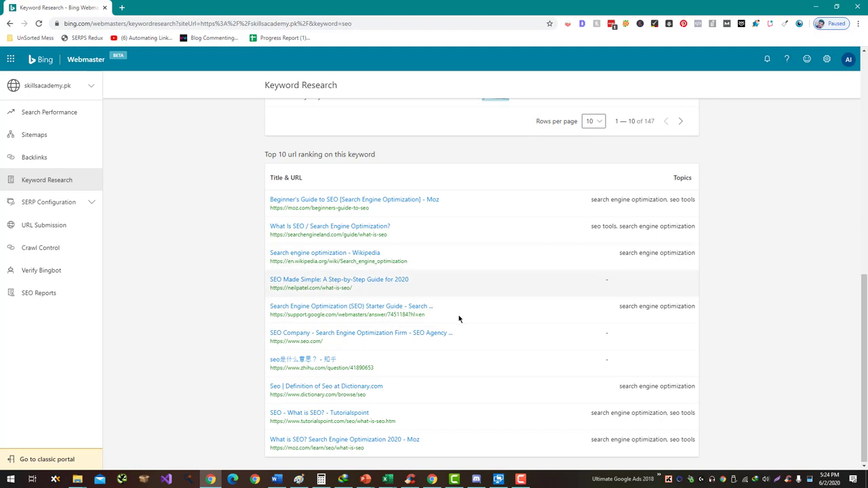
scroll(460, 238, up, 8)
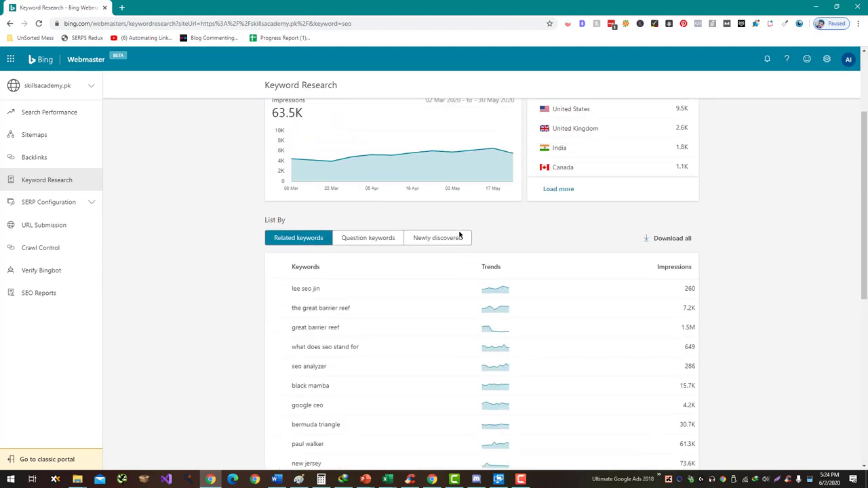
List the question keywords and the newly discovered keywords for "seo"
click(393, 278)
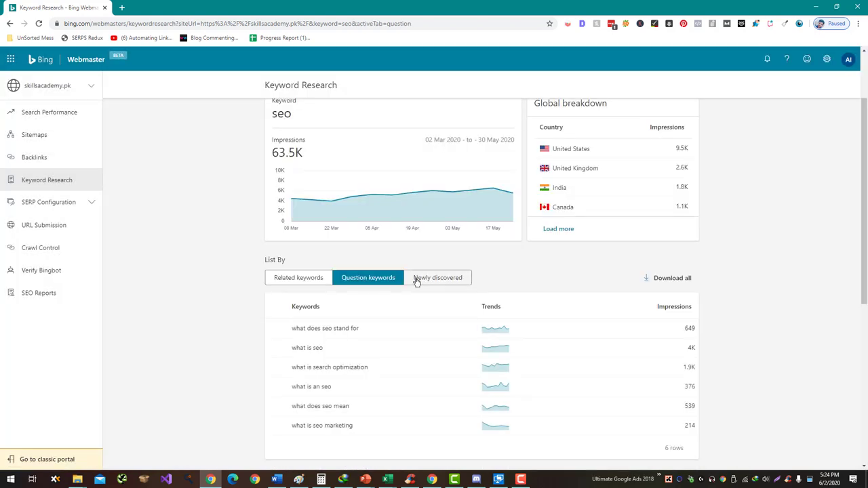
click(437, 278)
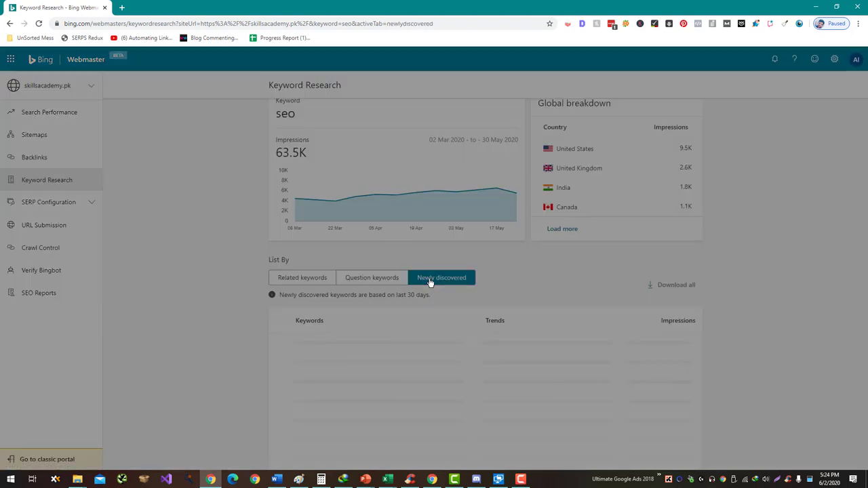
scroll(428, 281, down, 2)
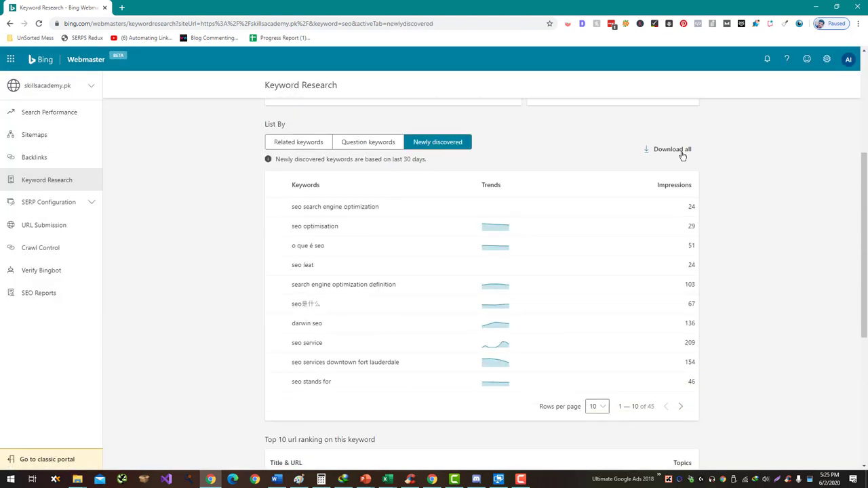
scroll(682, 170, up, 3)
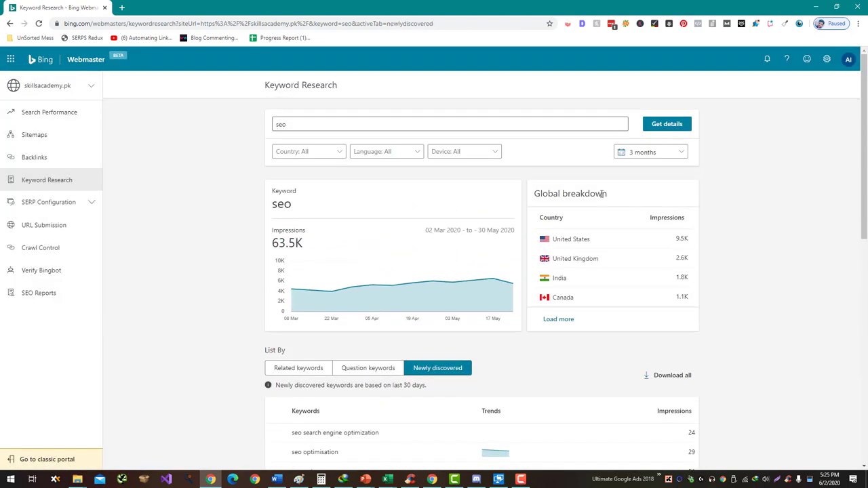
Look through the country, language, device and date range filter options for the keyword research without changing them
click(310, 153)
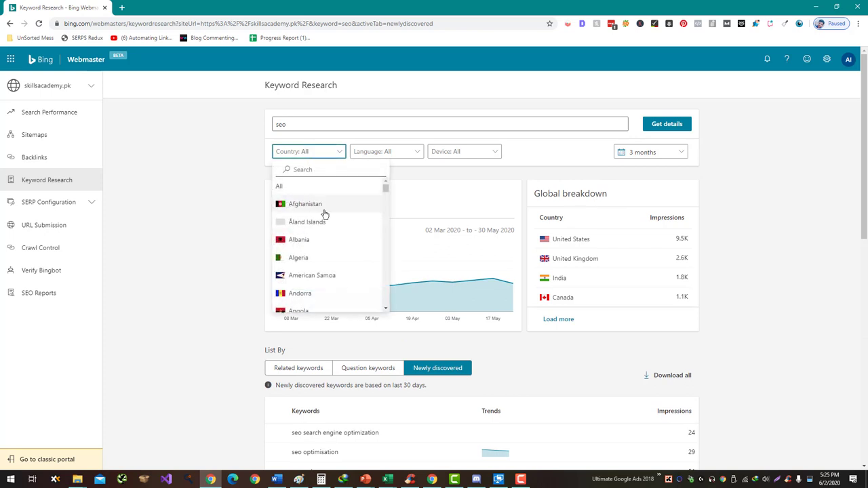
scroll(325, 213, down, 2)
scroll(333, 213, down, 15)
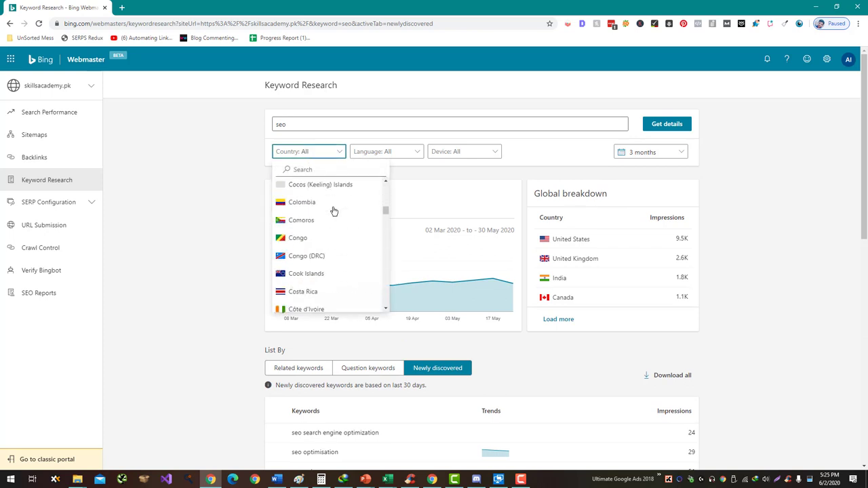
scroll(337, 207, down, 2)
click(403, 154)
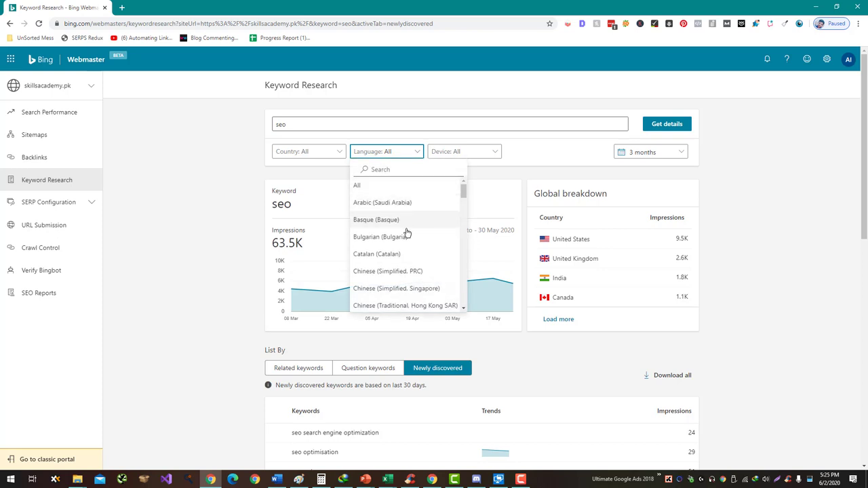
scroll(393, 219, down, 3)
scroll(407, 232, down, 3)
click(482, 152)
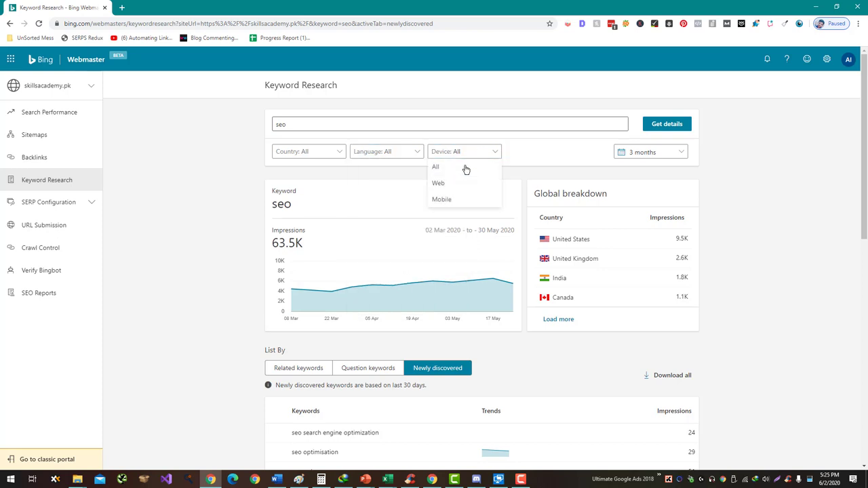
click(665, 153)
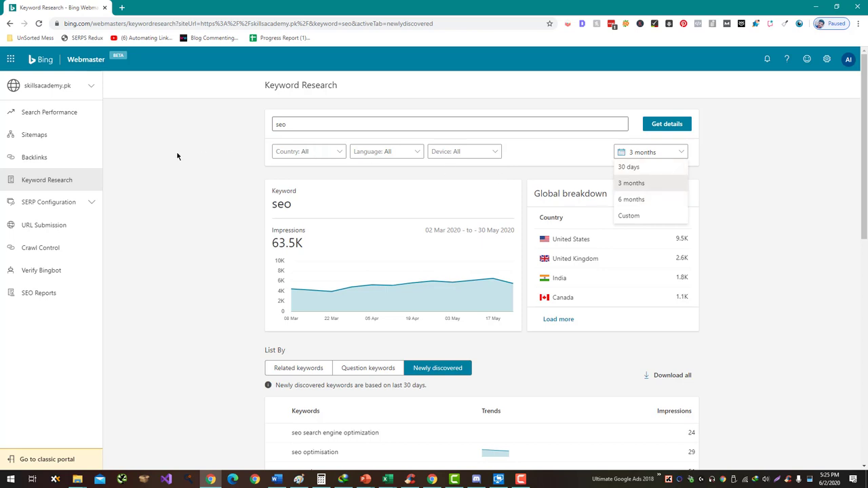
key(Escape)
Open Block URLs under SERP Configuration and try the Directory and URL & Cache options for adding a URL to block, without submitting
click(39, 207)
click(43, 223)
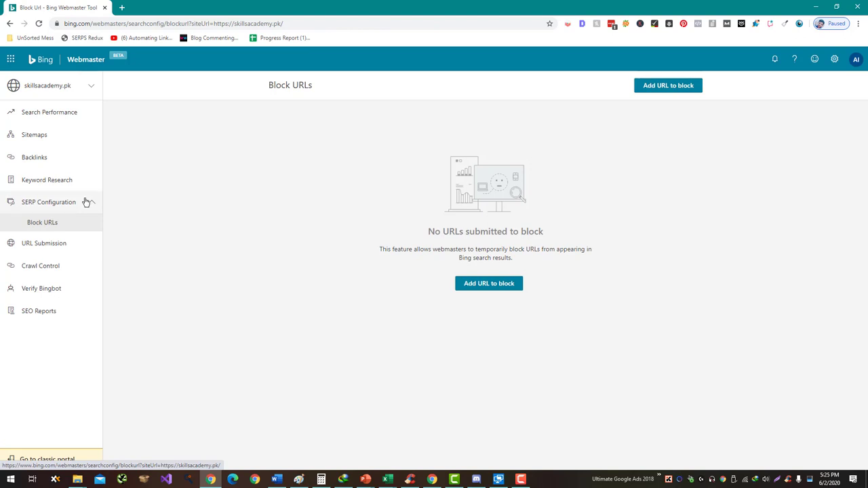
click(475, 284)
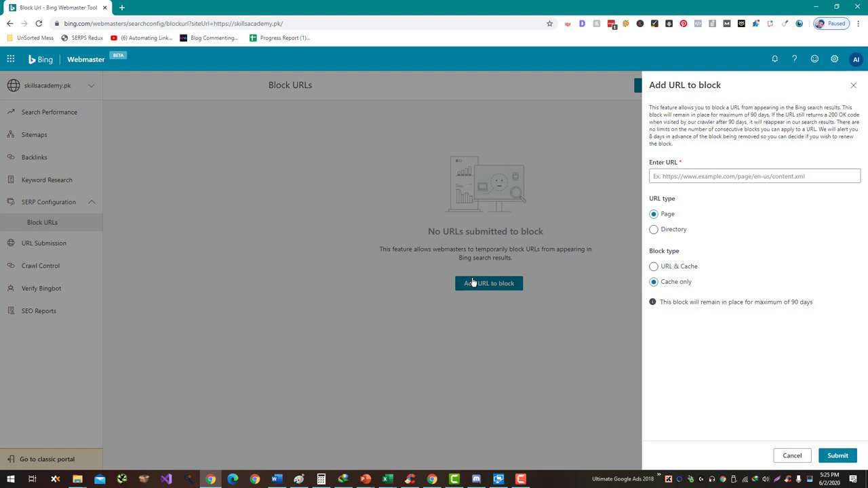
click(677, 175)
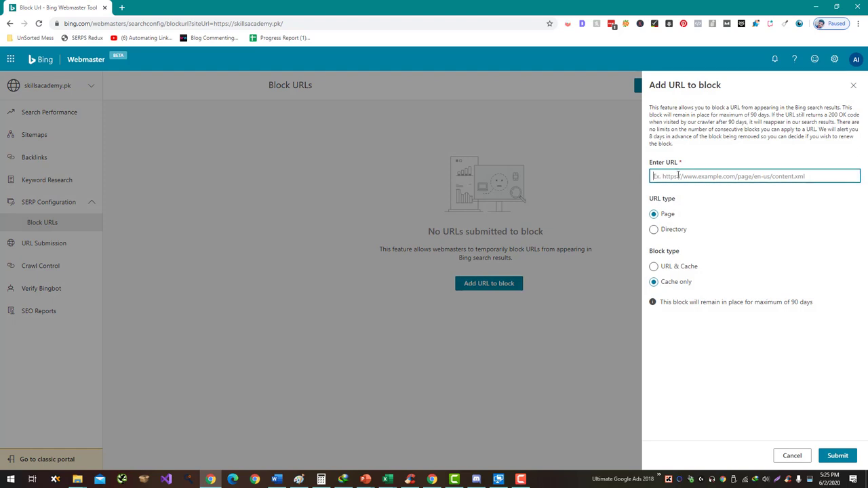
click(686, 232)
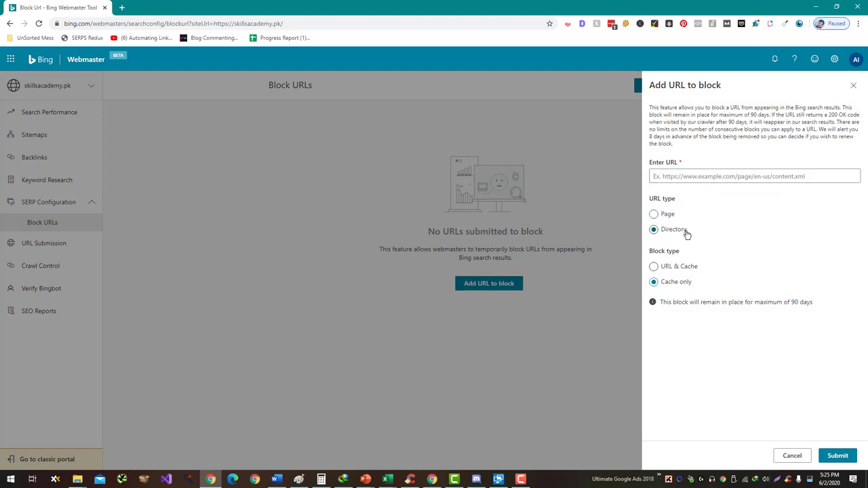
click(679, 268)
click(854, 85)
Open the URL Submission page and check the URL quota left for today
click(35, 246)
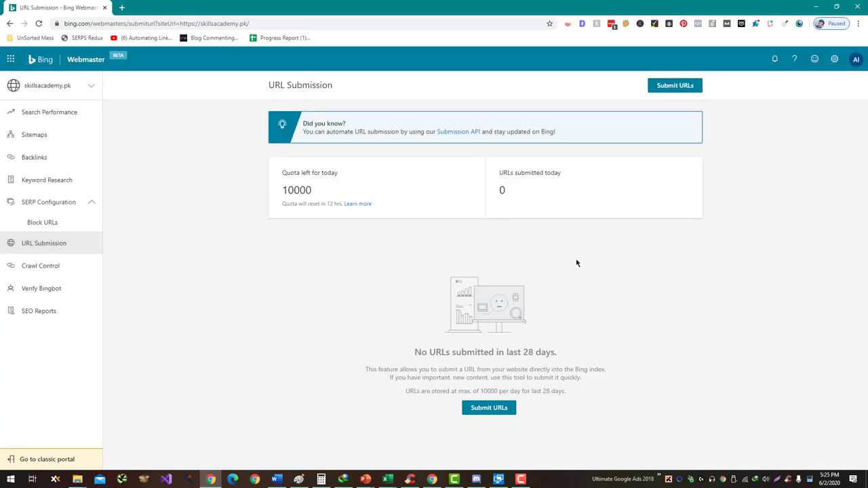
double_click(293, 184)
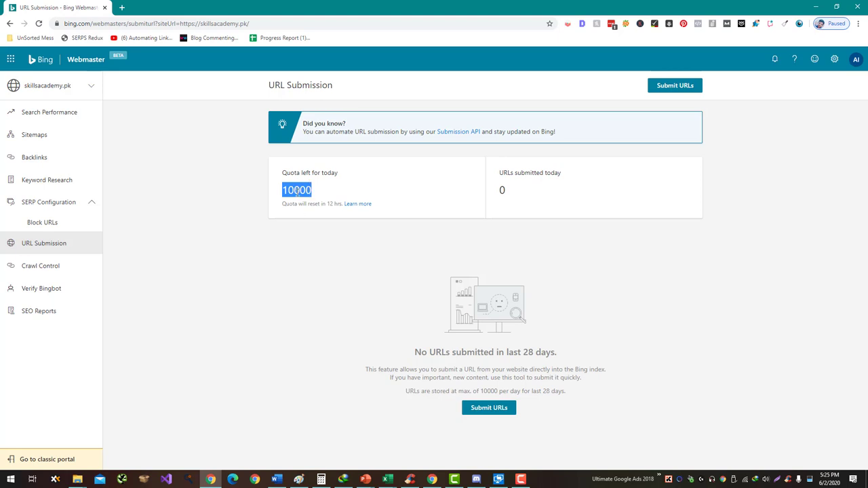
drag(312, 193, 285, 191)
Open Crawl Control and look at the hourly crawl rate chart and the 24-hour and 12-hour time formats, keeping the 12-hour clock
click(65, 263)
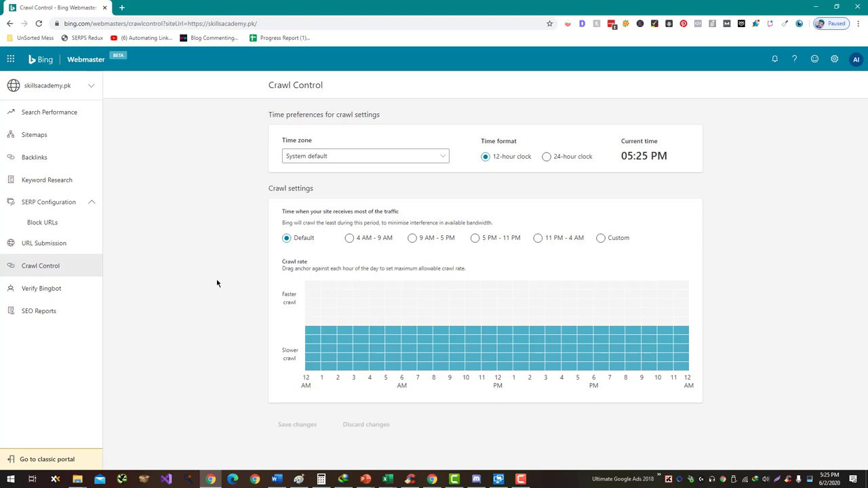
click(441, 302)
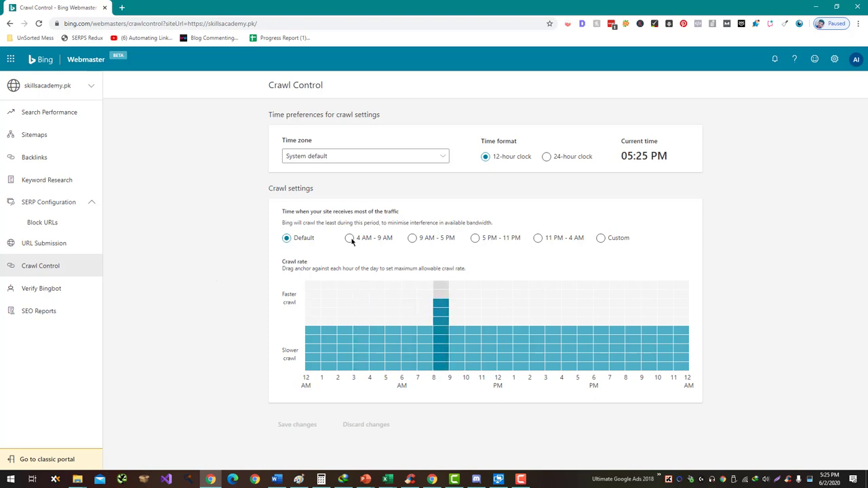
click(546, 157)
click(509, 158)
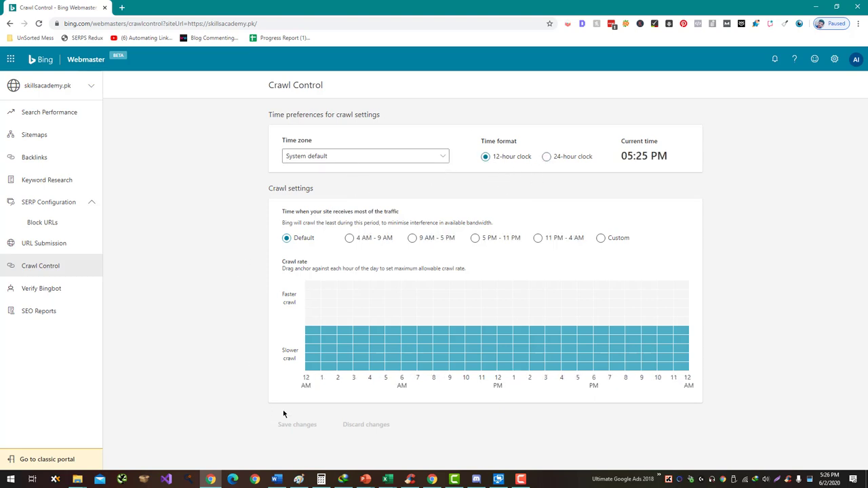
View the Verify Bingbot IP address check and the SEO Reports error list for skillsacademy.pk
click(40, 293)
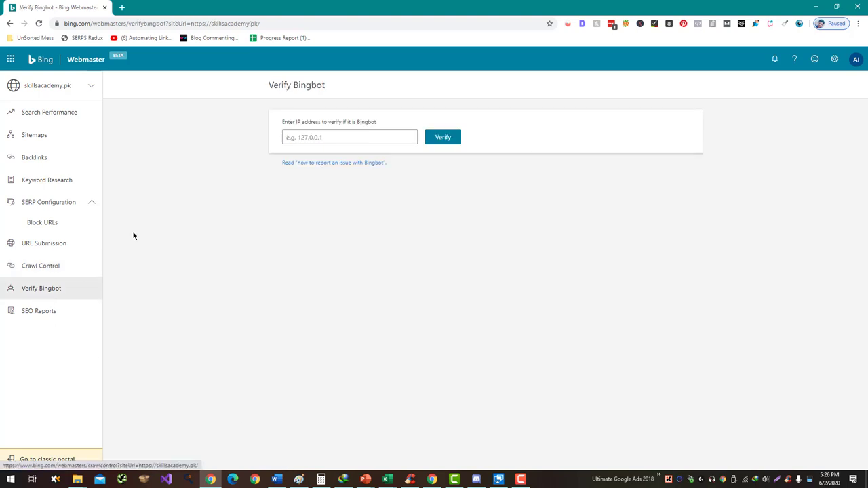
click(374, 138)
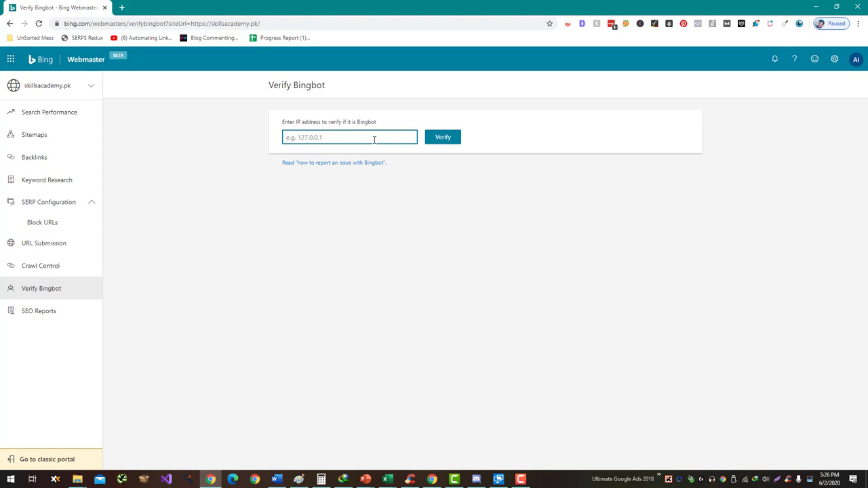
click(80, 308)
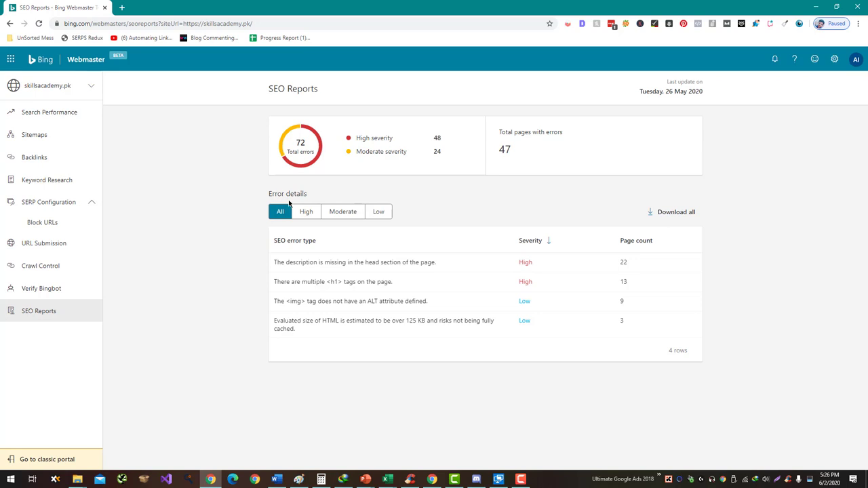
Return to Search Performance and check the notifications and the webmaster help page, closing both
click(43, 113)
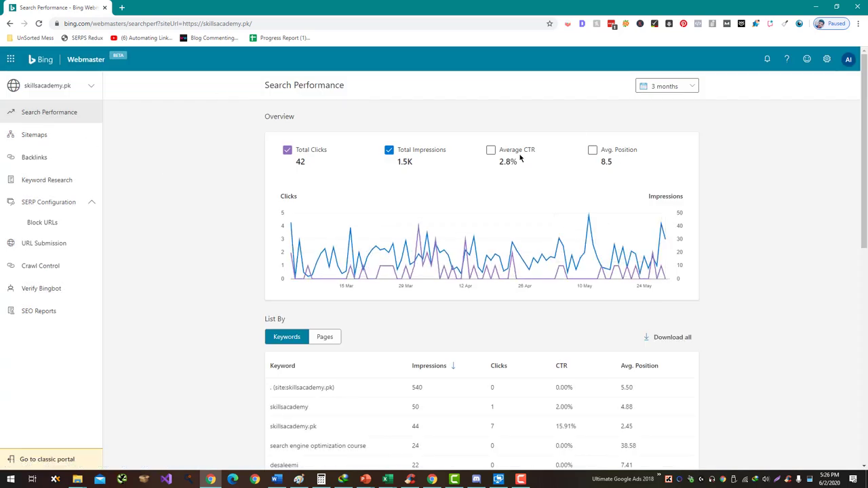
click(826, 59)
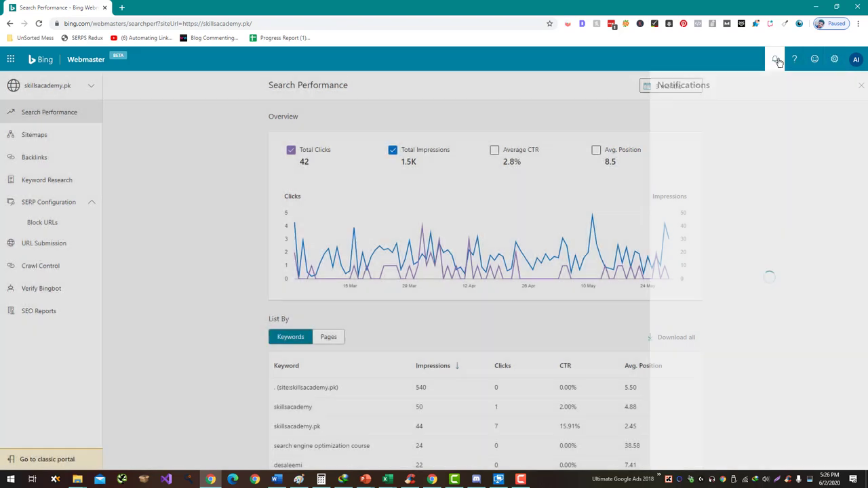
click(776, 59)
click(795, 60)
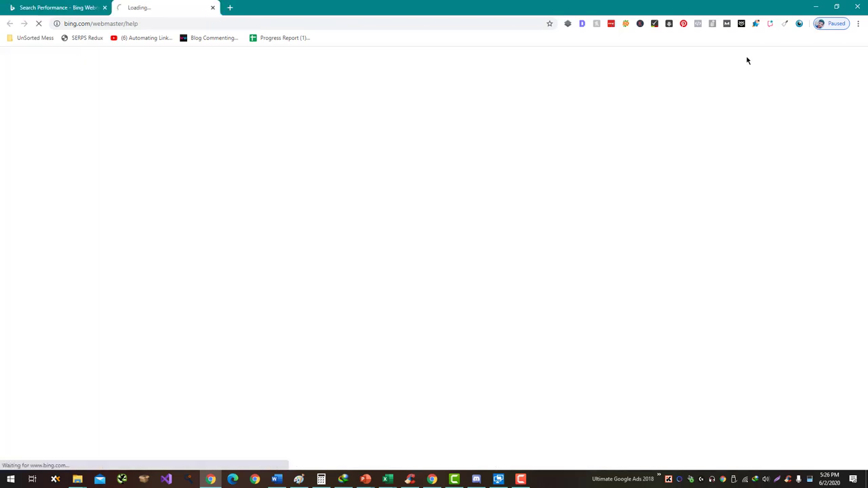
key(ctrl+w)
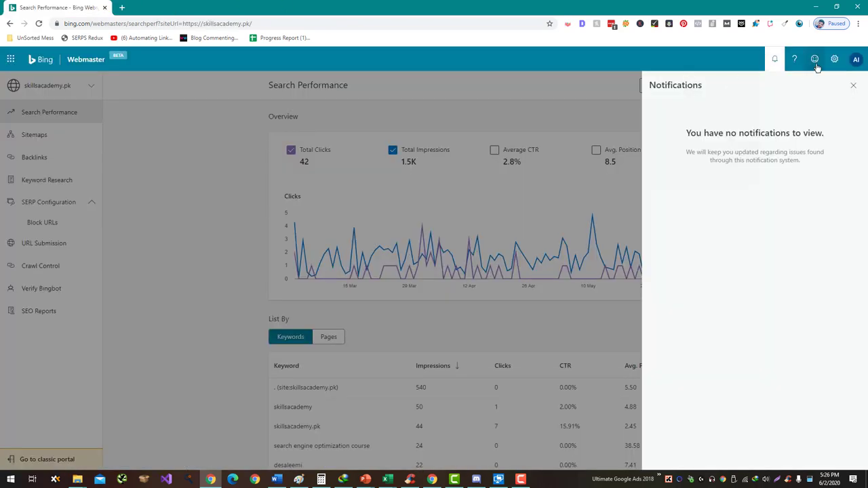
key(Escape)
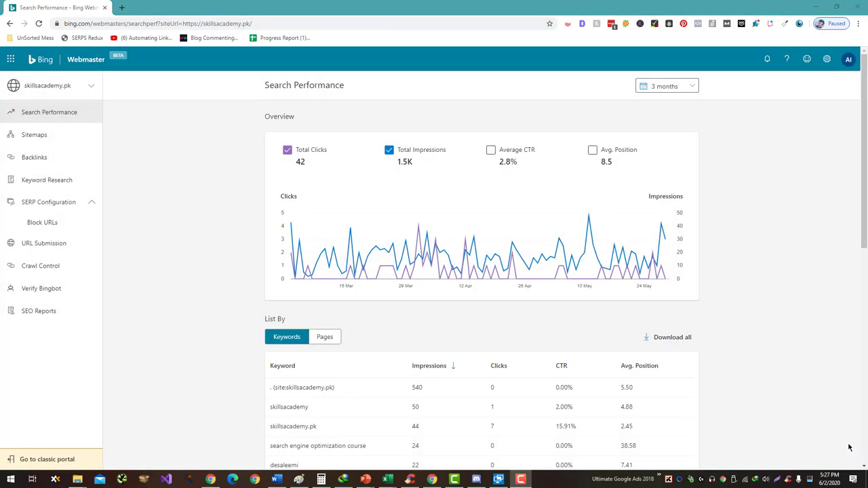